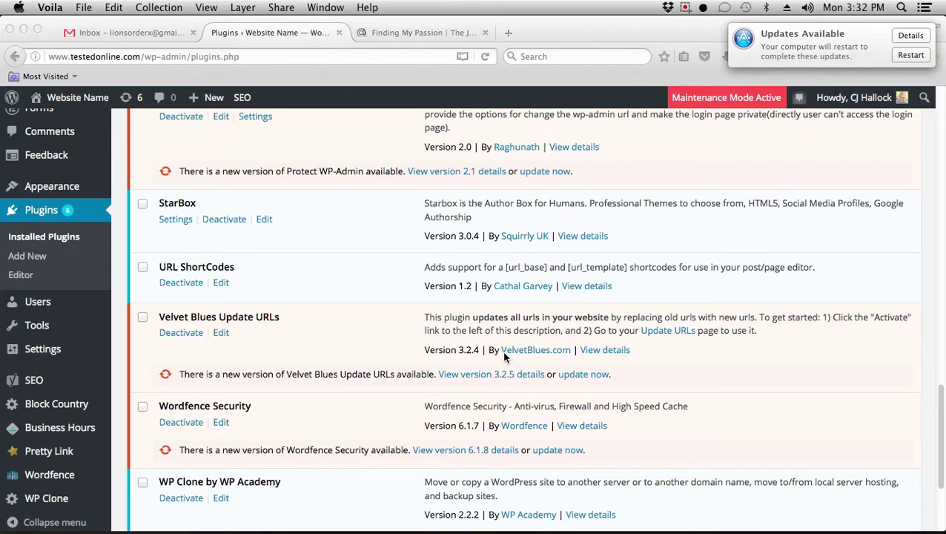
Examine the author box under the "Finding My Passion" blog post, including its list of latest posts
left_click(413, 35)
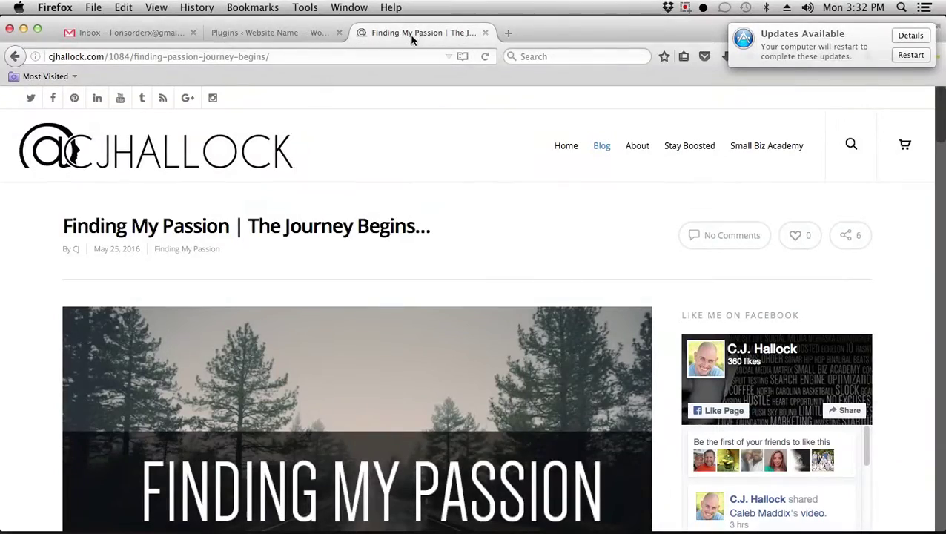
scroll(488, 392, "down", 20)
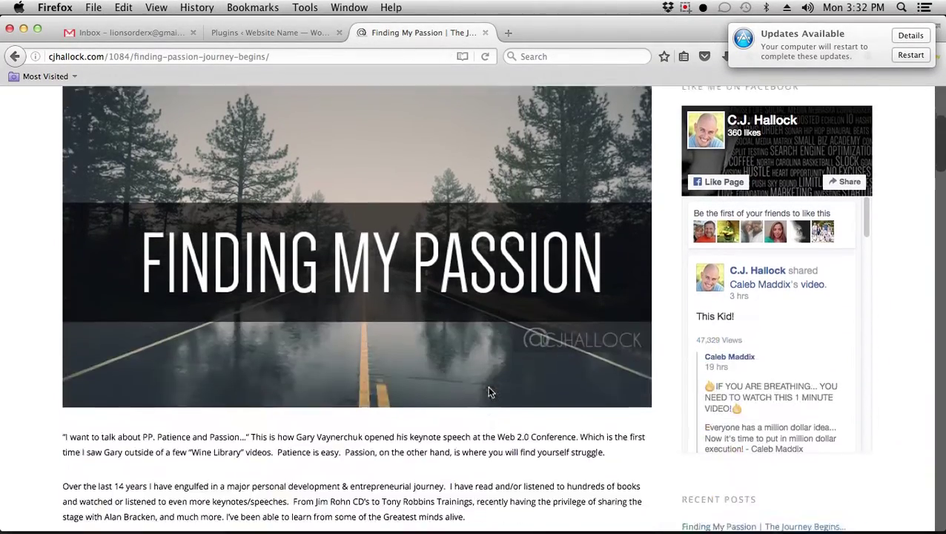
scroll(489, 393, "down", 15)
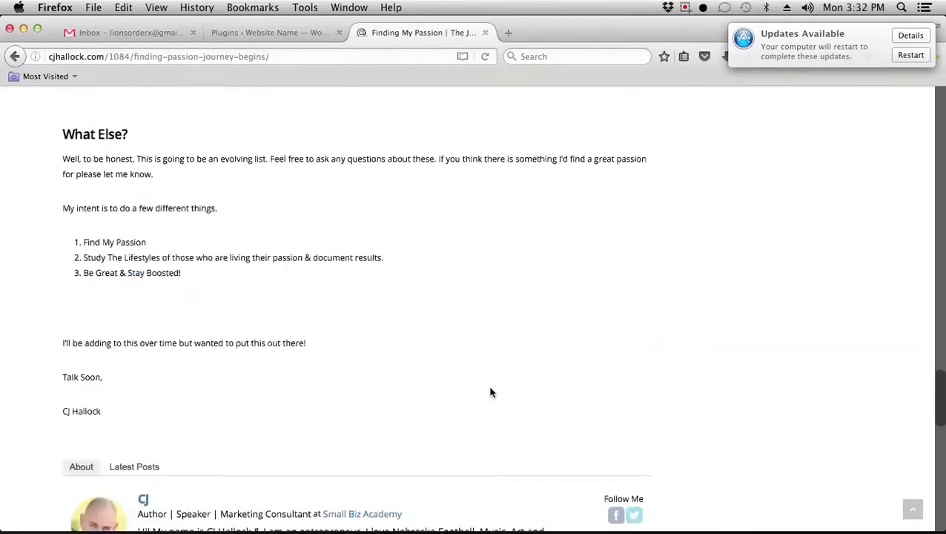
scroll(490, 391, "up", 5)
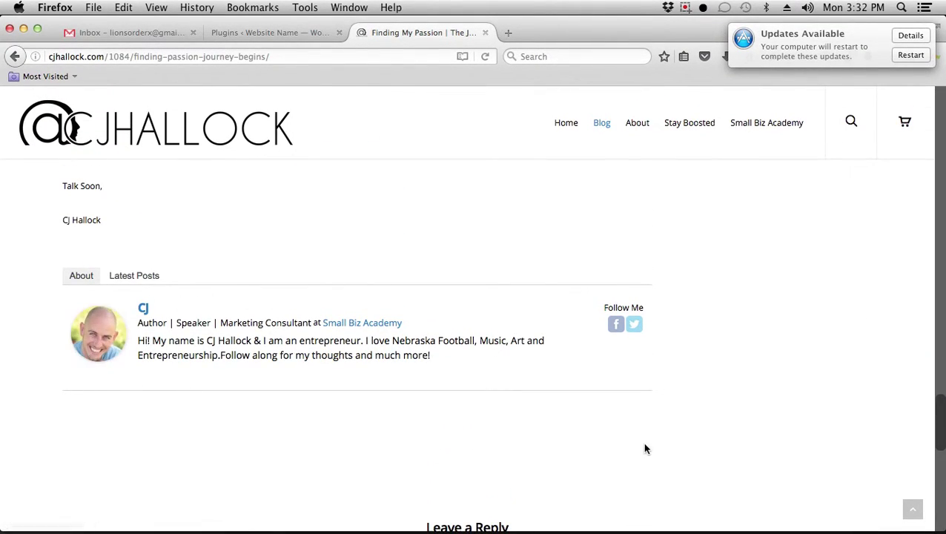
mouse_move(97, 333)
left_click(141, 277)
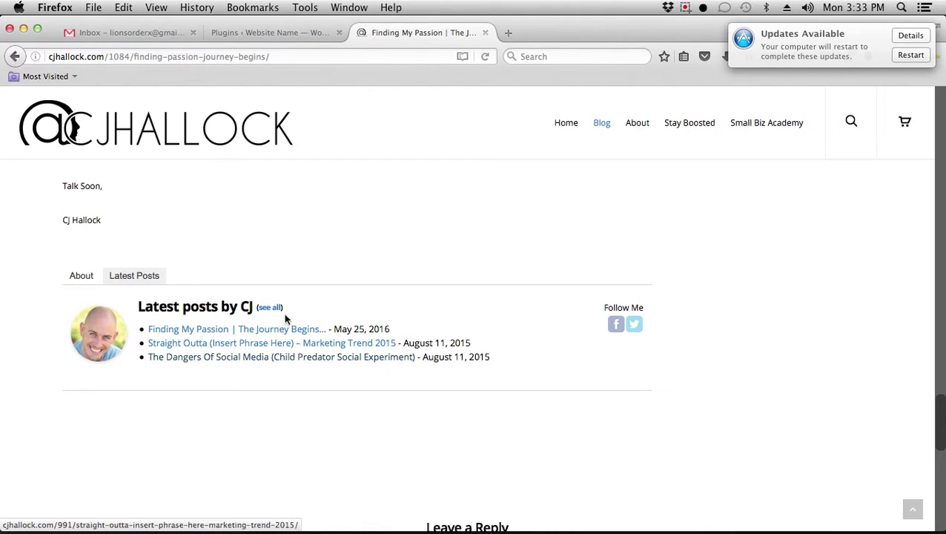
Return to the WordPress admin and open the StarBox plugin's settings page
left_click(250, 34)
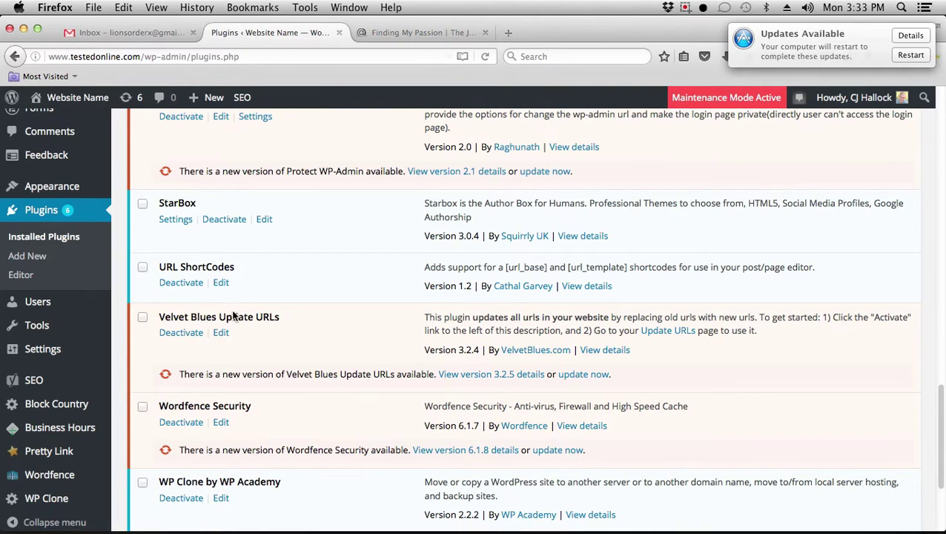
mouse_move(80, 355)
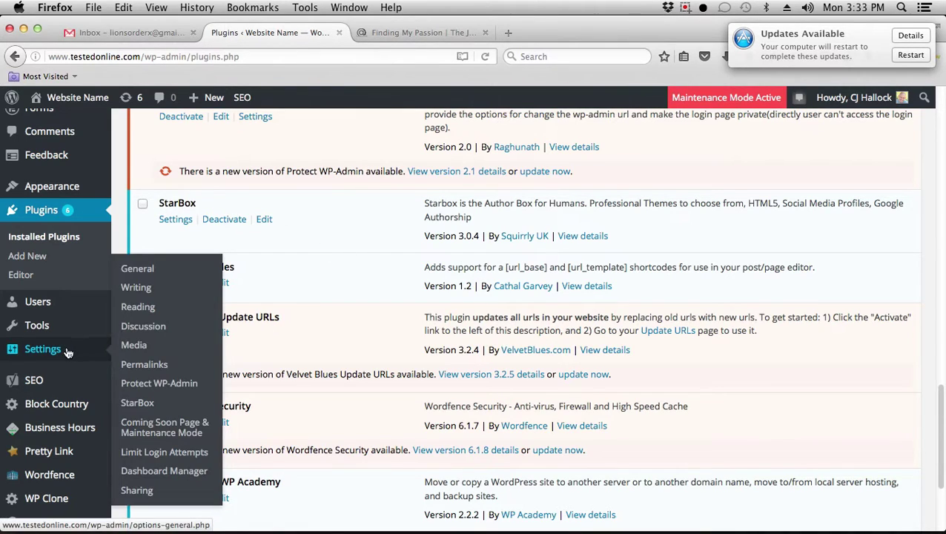
left_click(173, 409)
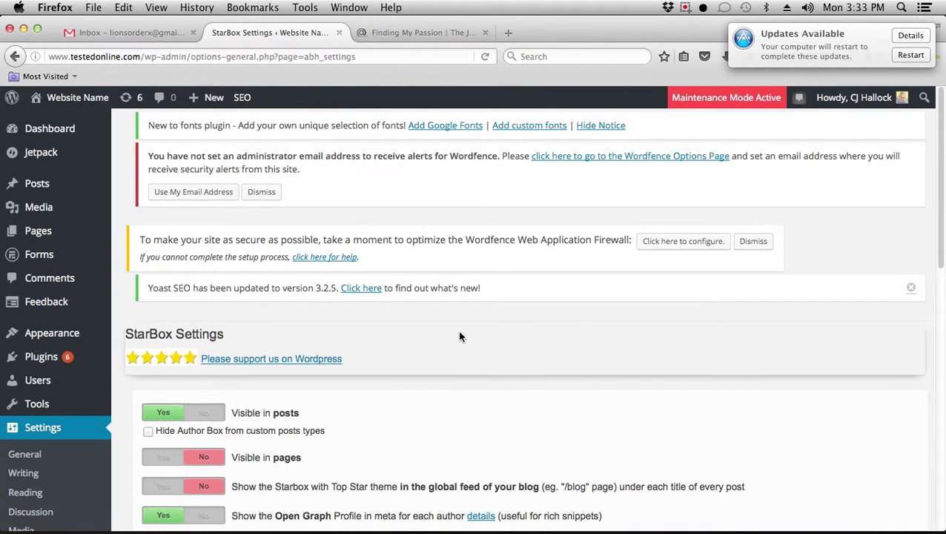
Set the default author box theme displayed inside each blog article to Fancy and save the StarBox settings
scroll(459, 336, "down", 5)
scroll(459, 337, "down", 1)
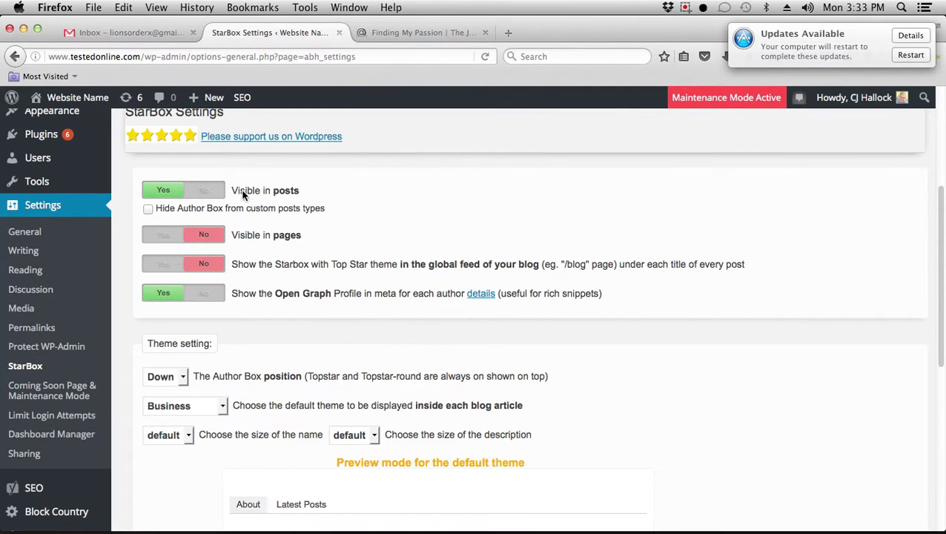
scroll(576, 287, "down", 3)
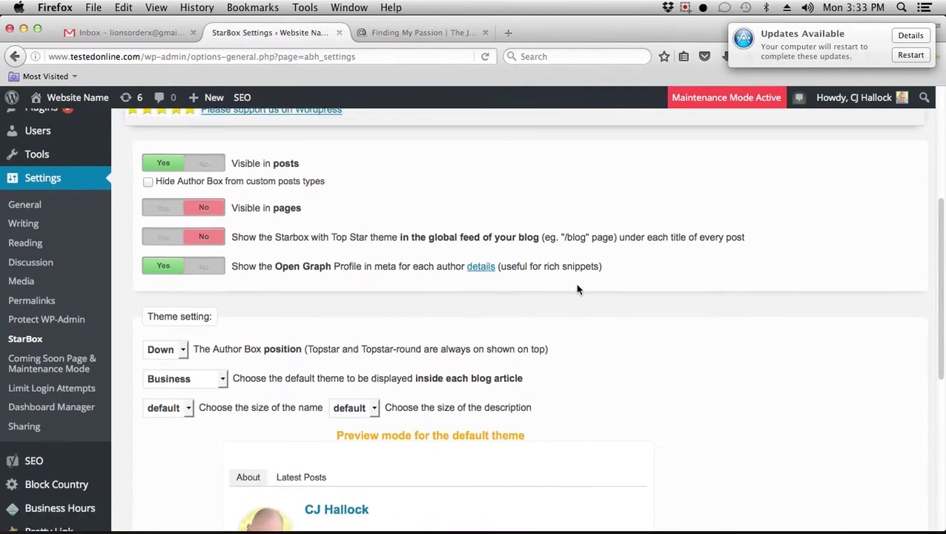
scroll(577, 290, "down", 2)
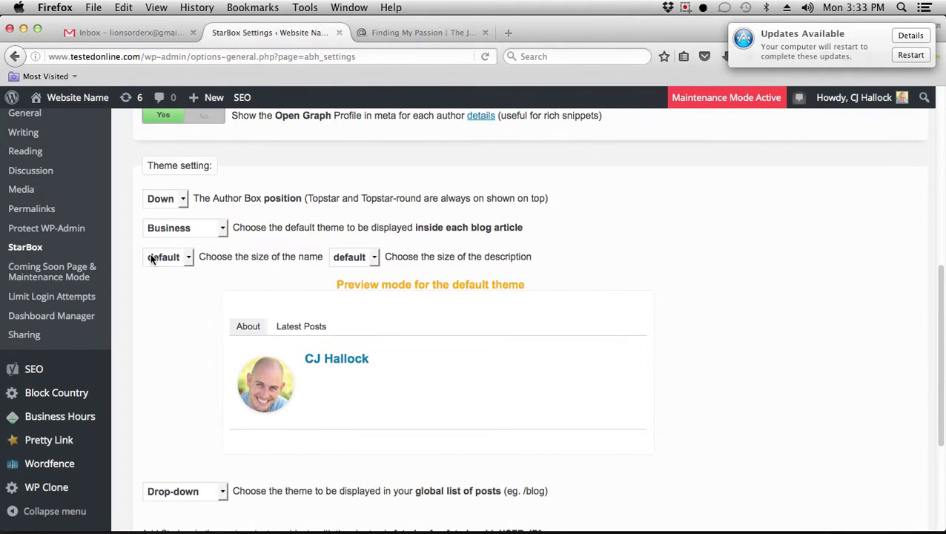
left_click(221, 233)
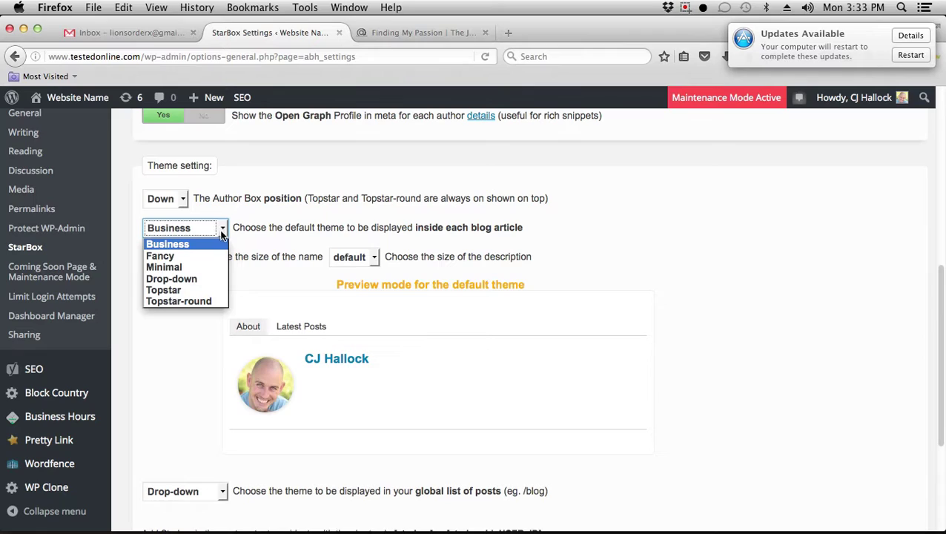
left_click(200, 256)
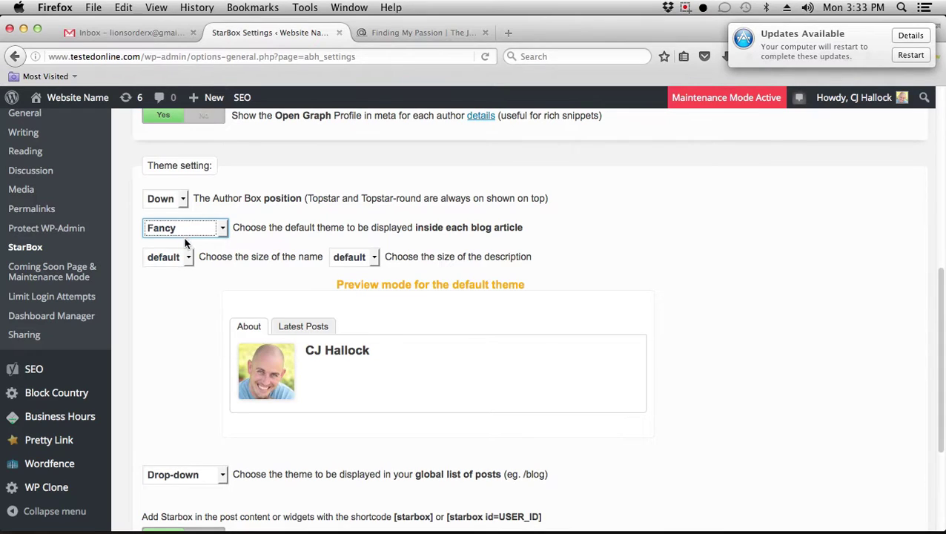
scroll(578, 274, "down", 5)
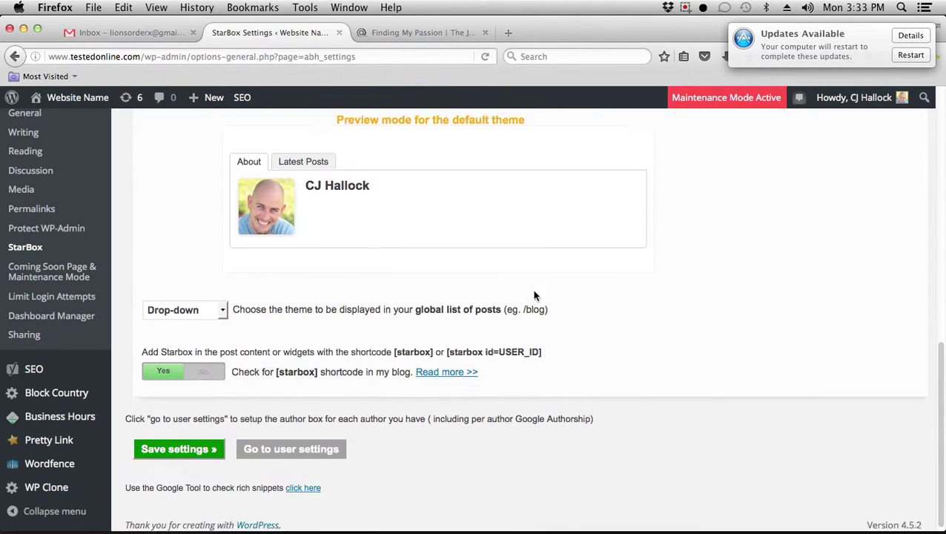
left_click(185, 441)
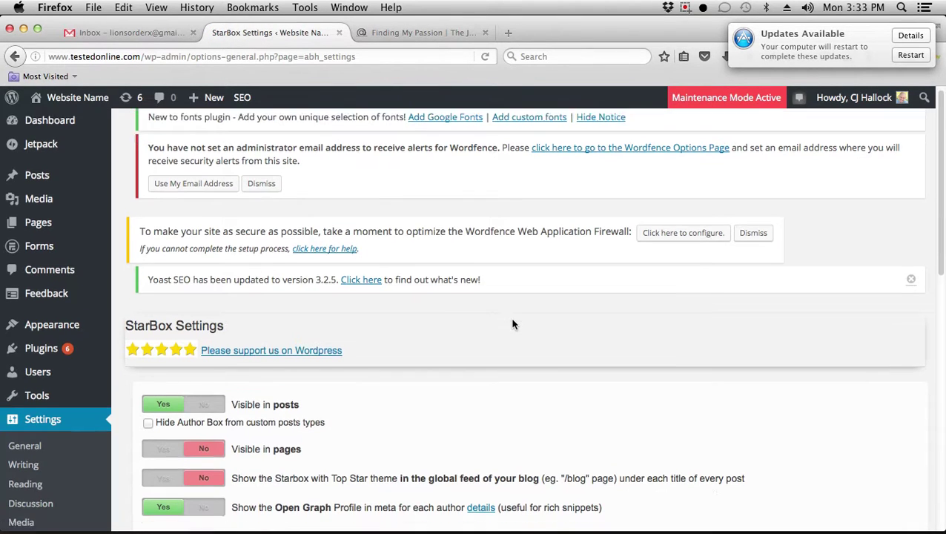
Go from the StarBox settings to the author's user settings and bring up the Job settings section
scroll(511, 324, "down", 12)
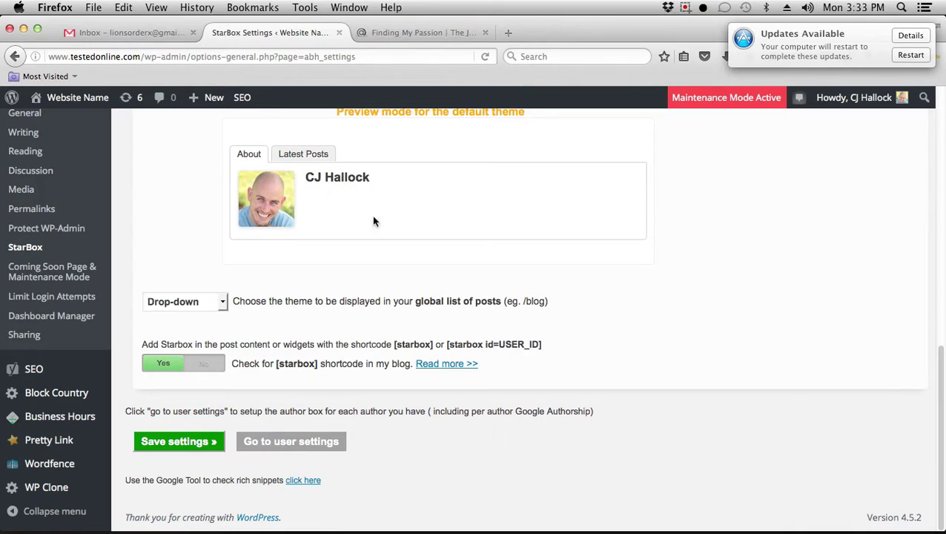
left_click(295, 442)
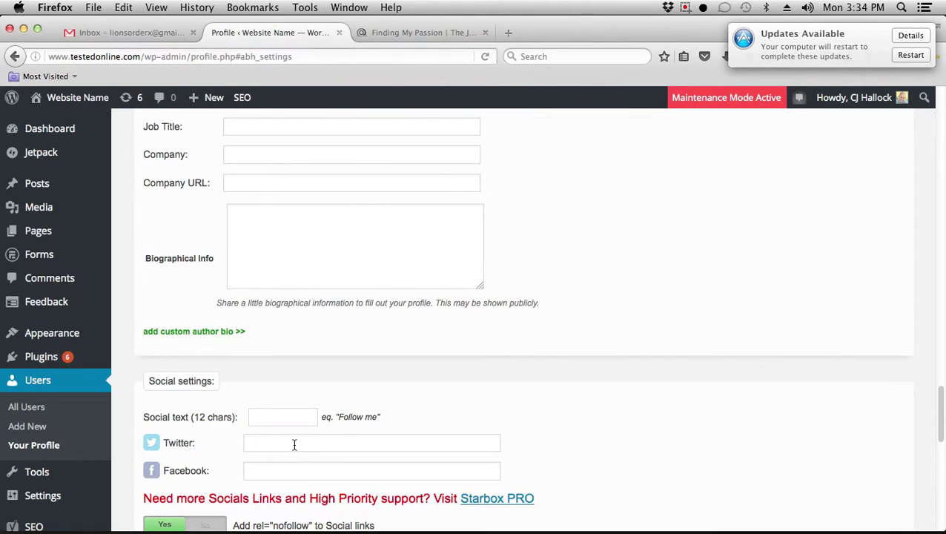
scroll(464, 412, "up", 3)
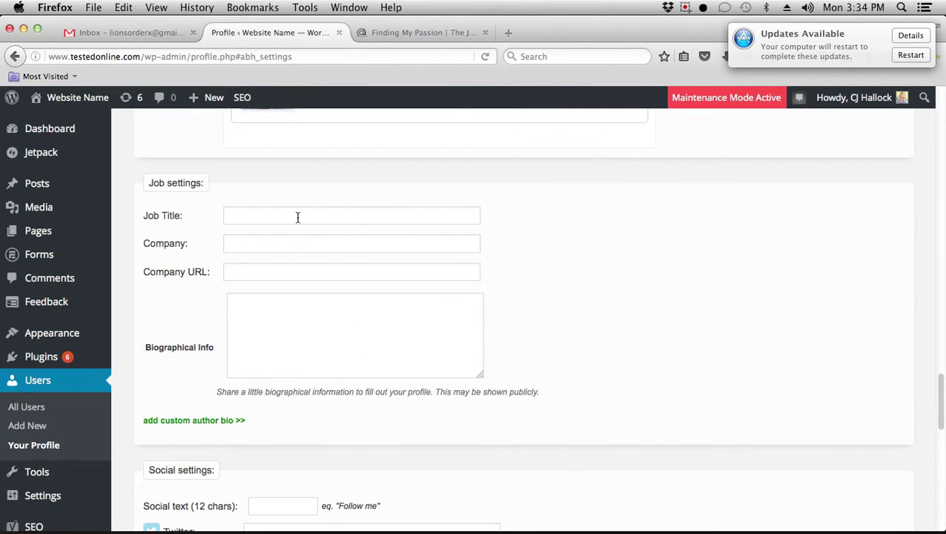
left_click(297, 215)
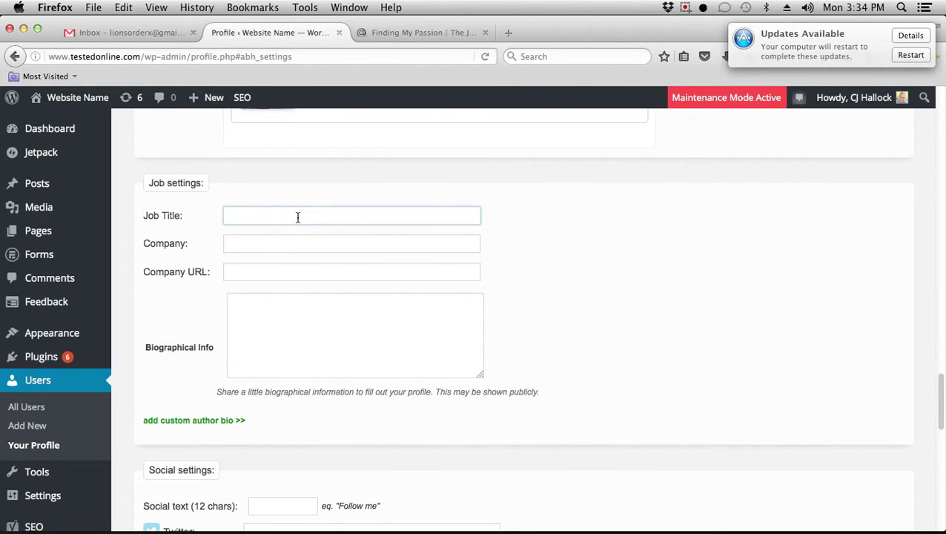
type("Owner | Director")
left_click(229, 244)
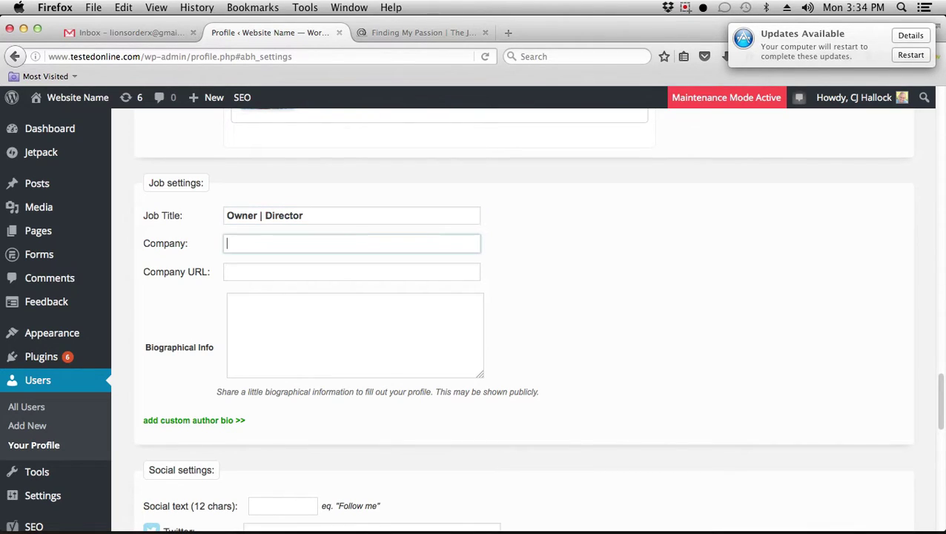
type("Tested Online")
left_click(228, 271)
type("h")
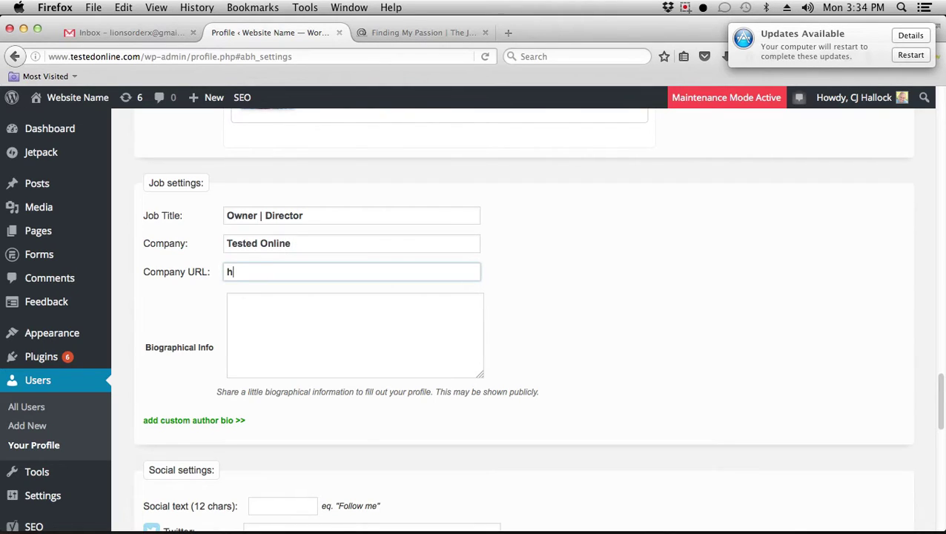
type("ttp://testedonline.com")
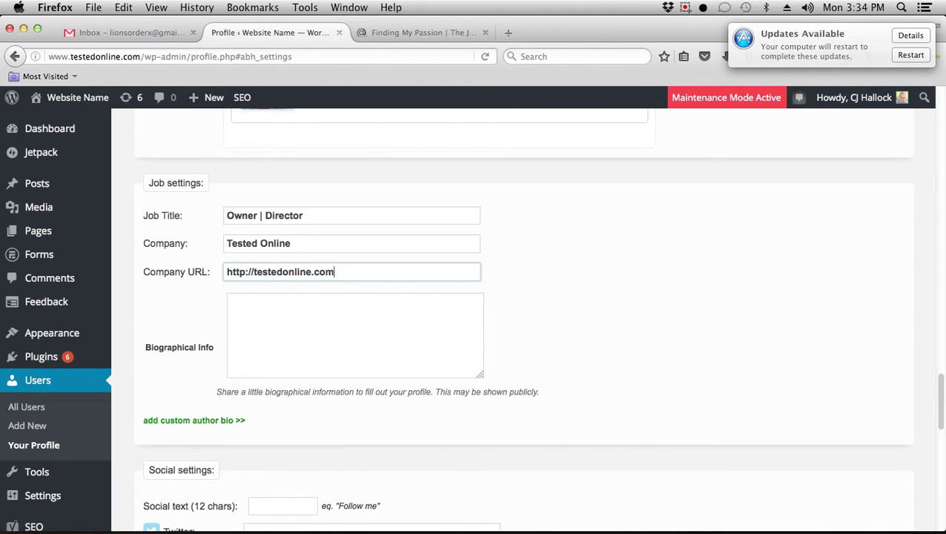
Begin the biographical info with "I am the owner of this awesome site where I'm using this"
left_click(230, 303)
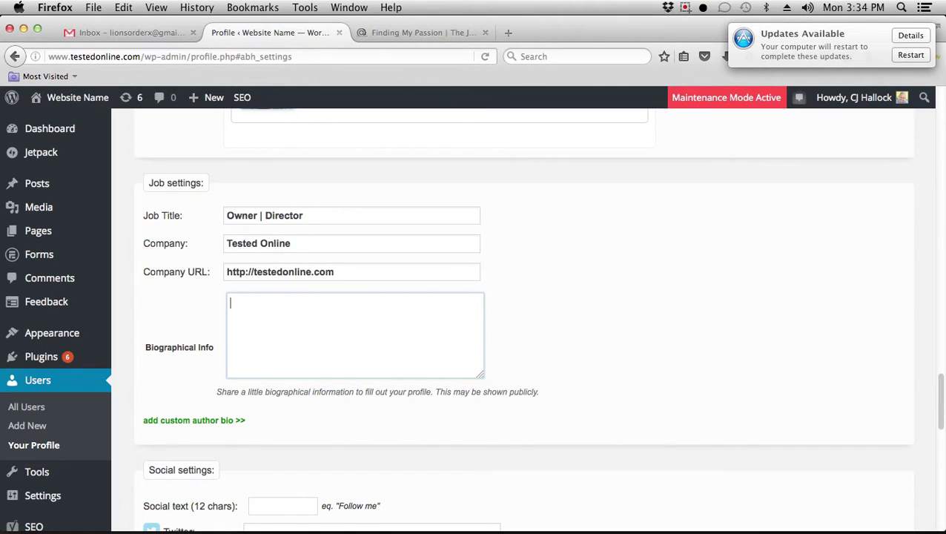
type("I am the owner o")
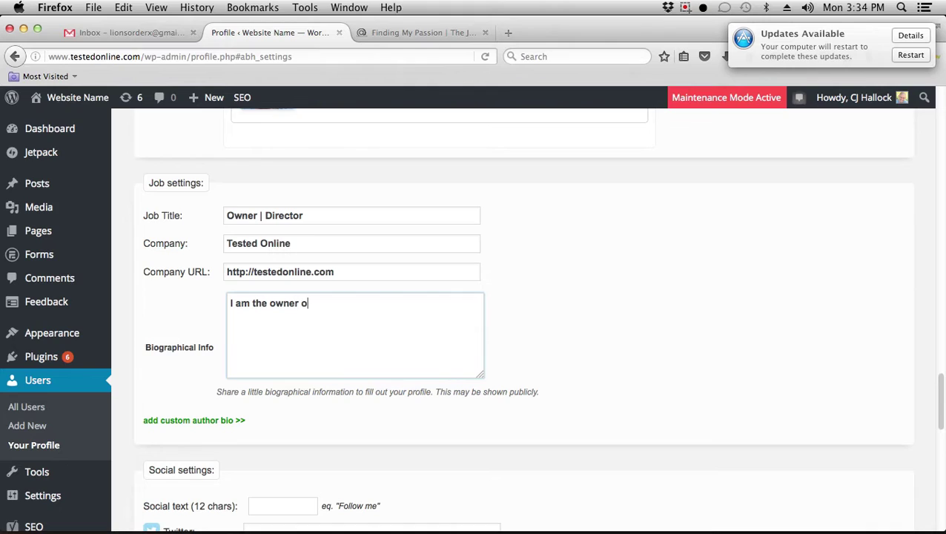
type("f this awesome site ")
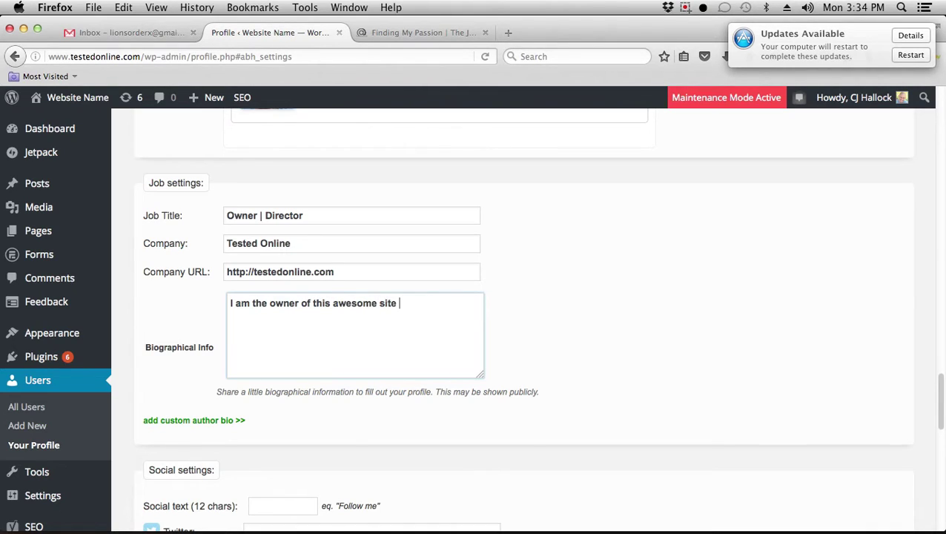
type("where I'm using this ")
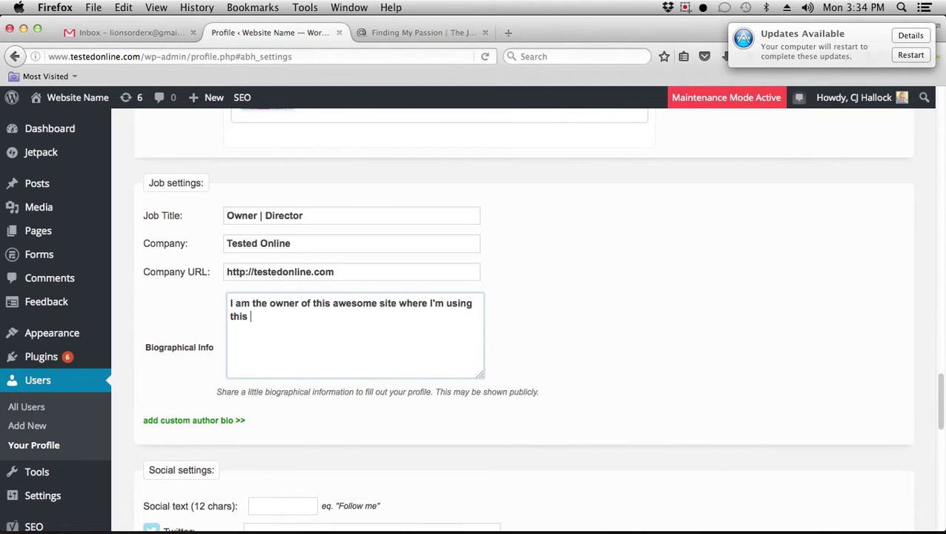
Continue the biographical info with "site to test and show how to make a website along with some other cool stuff!!!"
type("site to test and ")
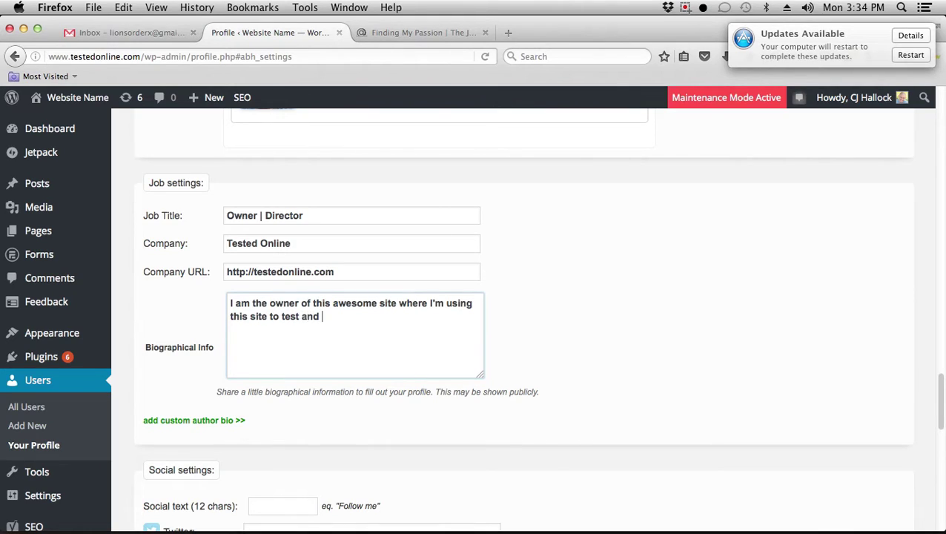
type("show how to make a w")
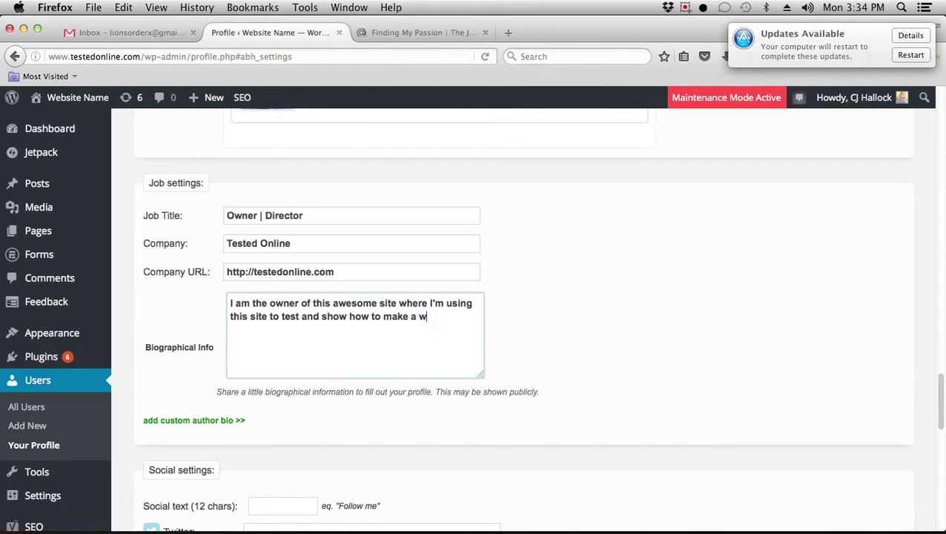
type("ebsite along with some ")
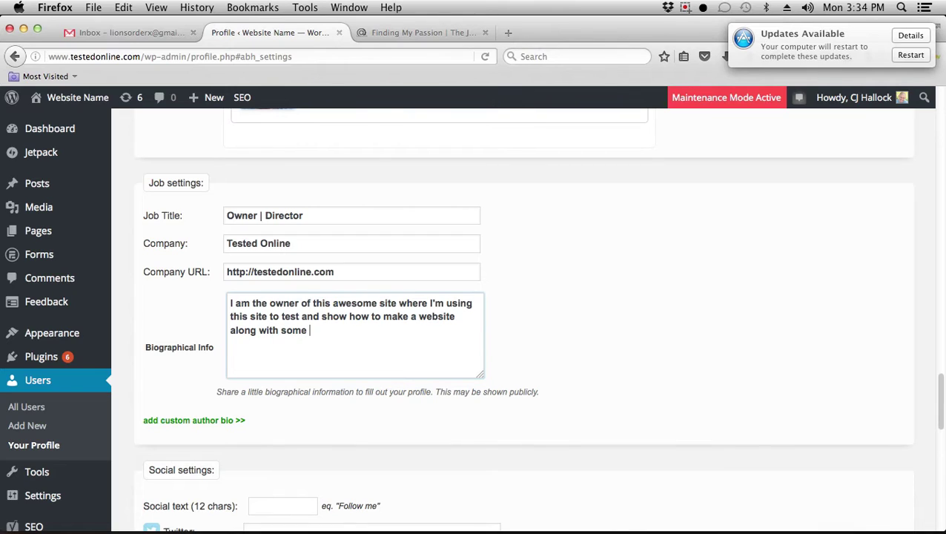
type("other cool stuff!!")
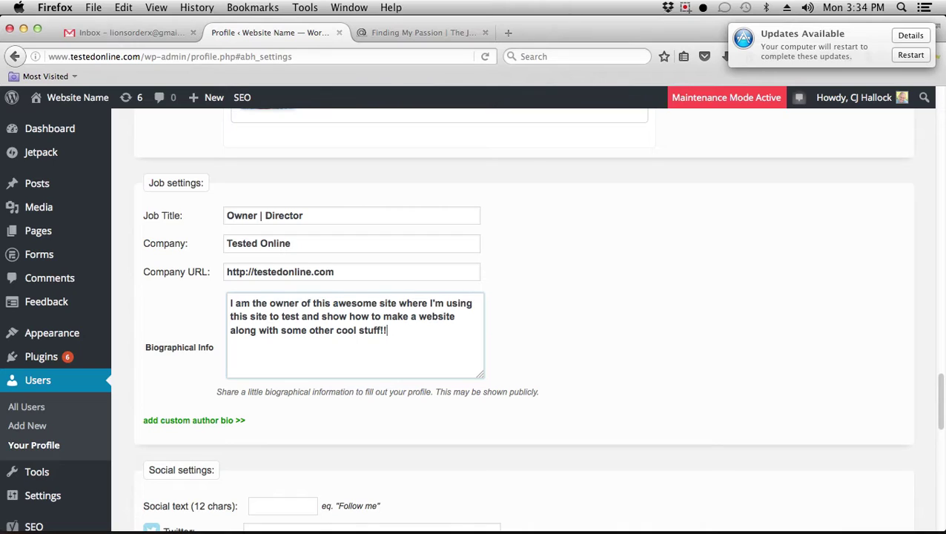
type("!")
scroll(428, 323, "down", 1)
scroll(428, 322, "down", 5)
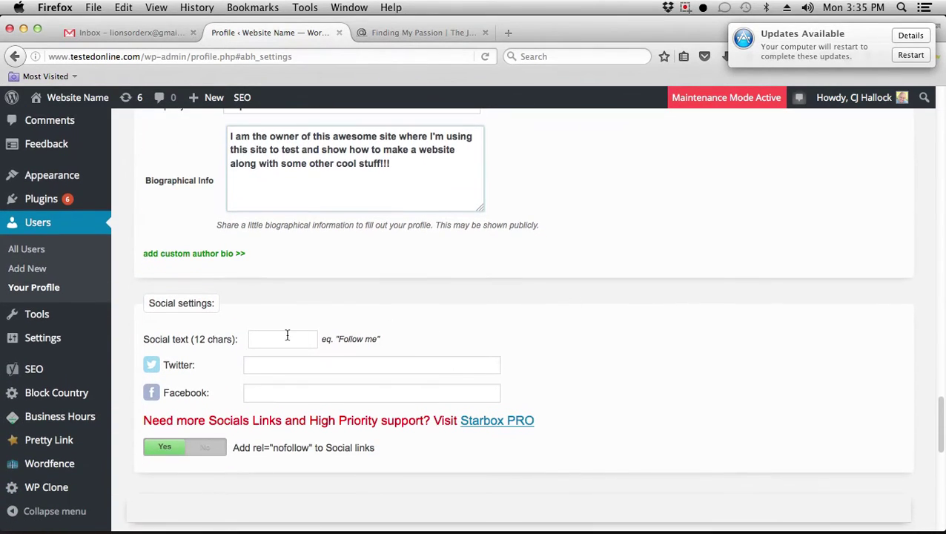
left_click(275, 339)
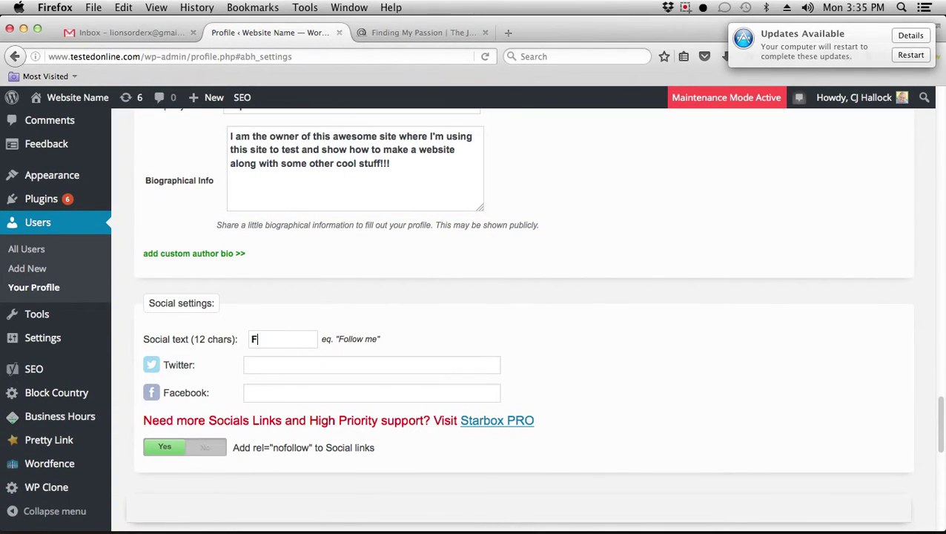
type("Follow Mo")
left_click(275, 364)
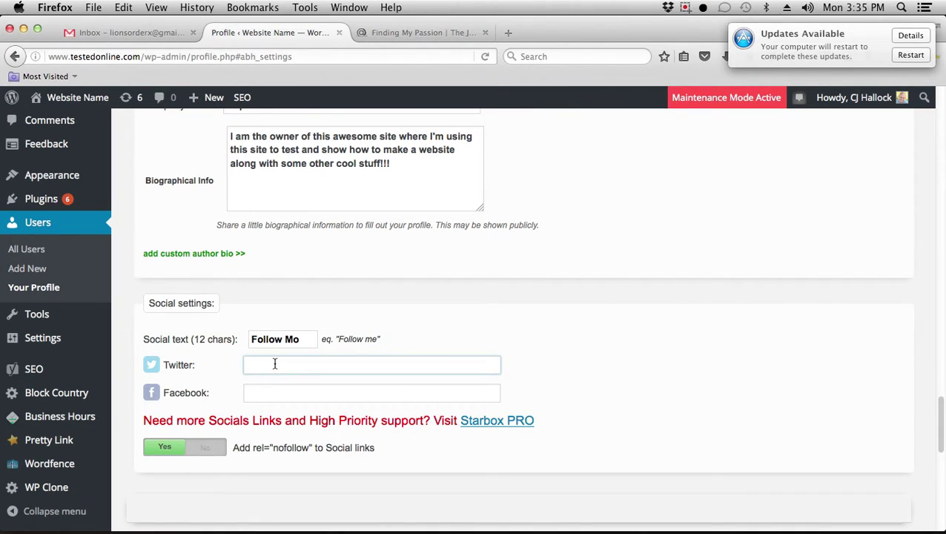
type("http://twitter.com")
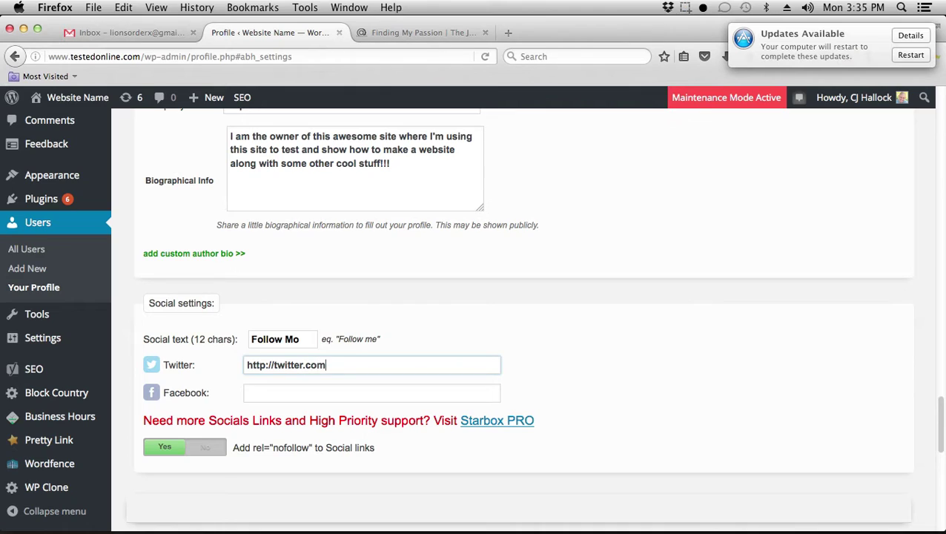
key("Tab")
type("htt")
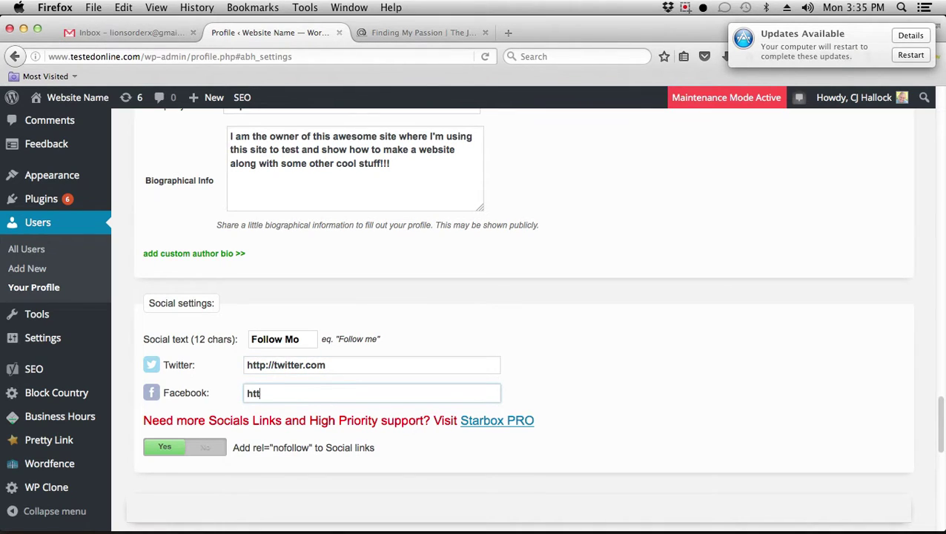
type("p://facebook.co")
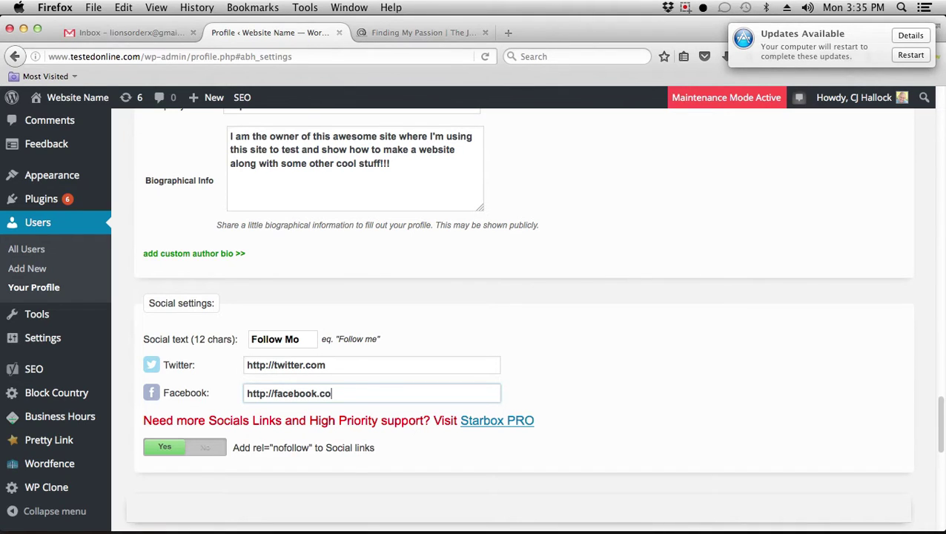
type("m")
Update the user profile to save the author details, leaving the Yoast SEO author page title and meta description blank
scroll(420, 270, "down", 10)
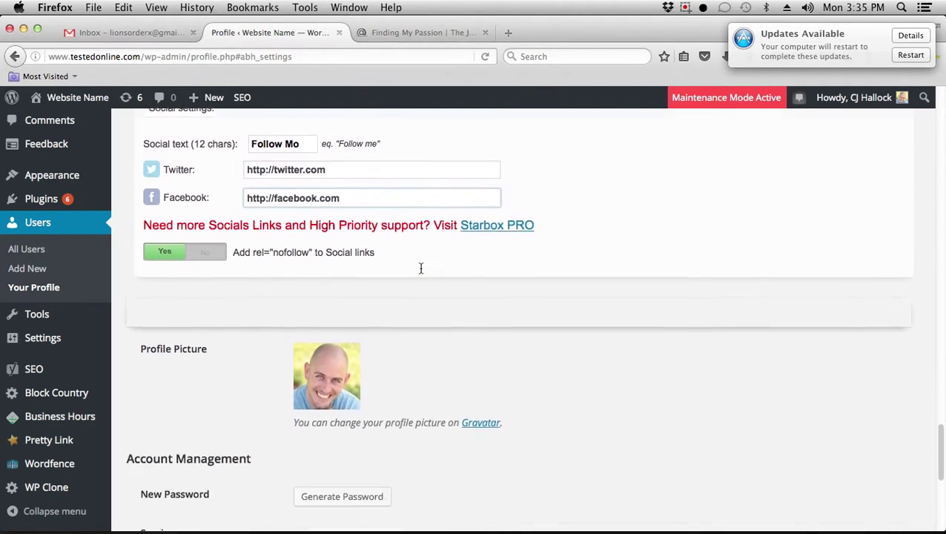
scroll(445, 245, "down", 1)
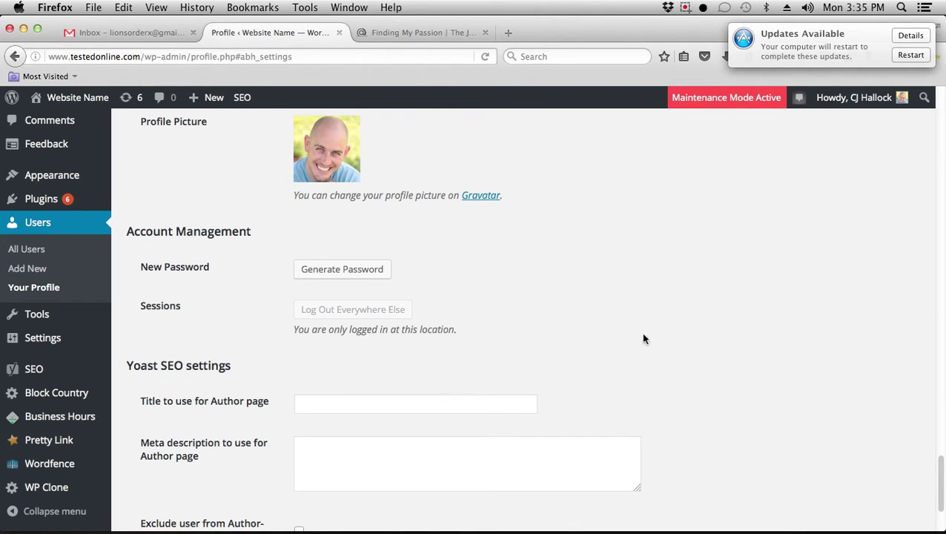
scroll(667, 341, "down", 4)
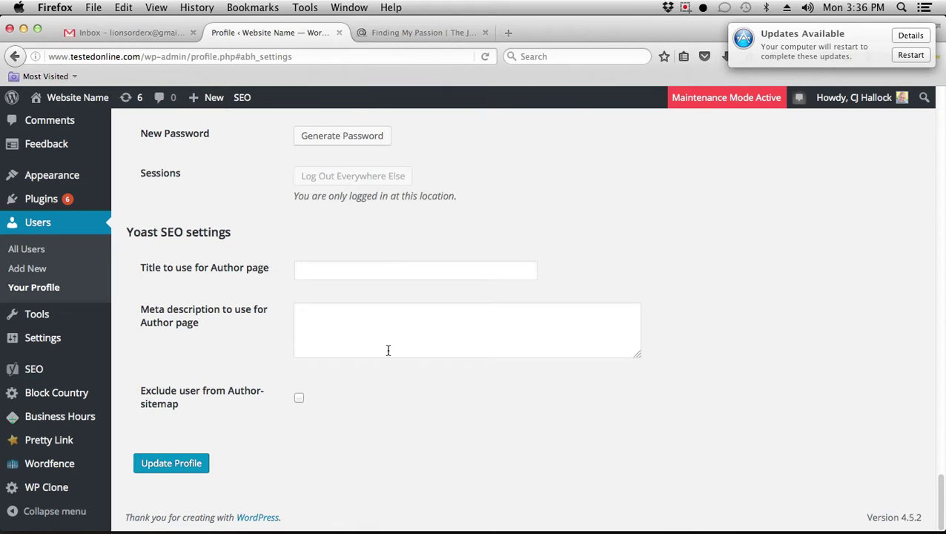
left_click(346, 276)
left_click(346, 332)
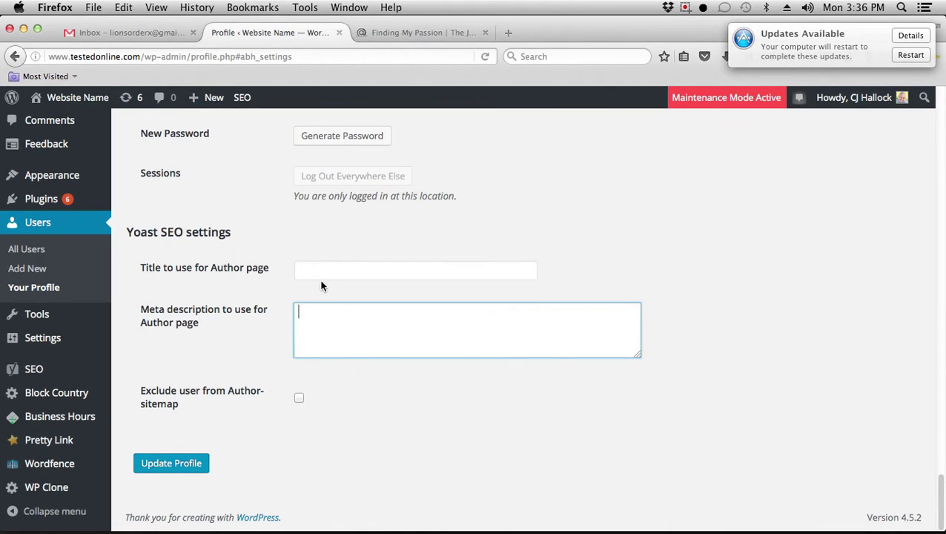
left_click(323, 276)
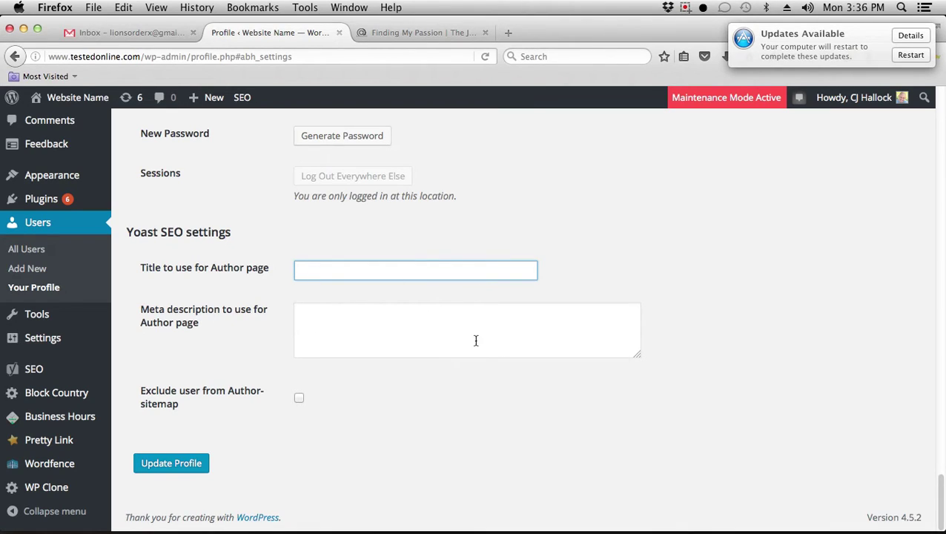
left_click(181, 464)
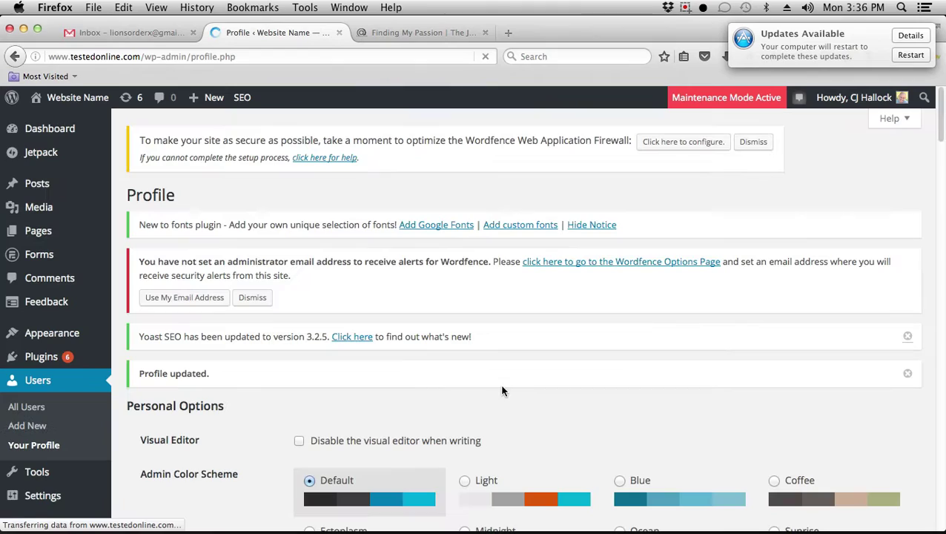
Create a new post titled "Stuff and things" with the body text "content" and publish it
mouse_move(219, 101)
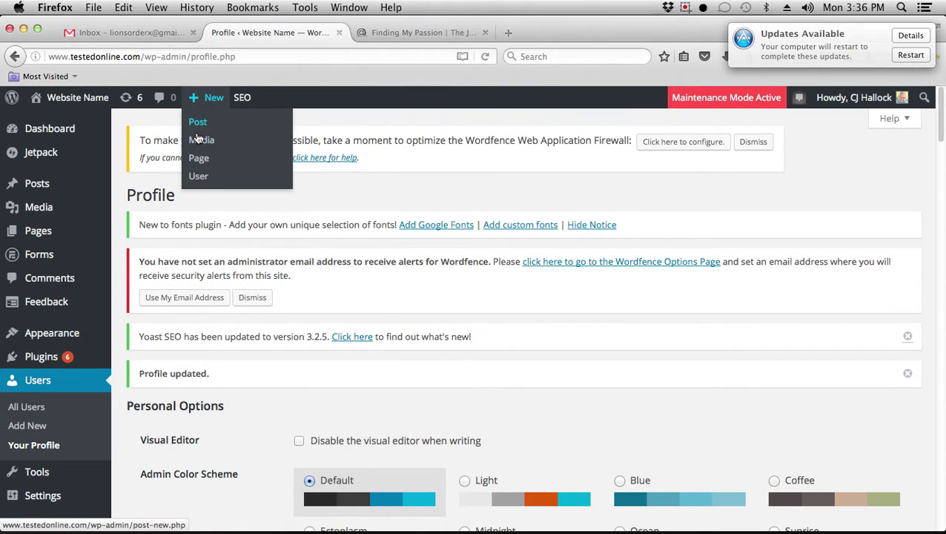
left_click(199, 121)
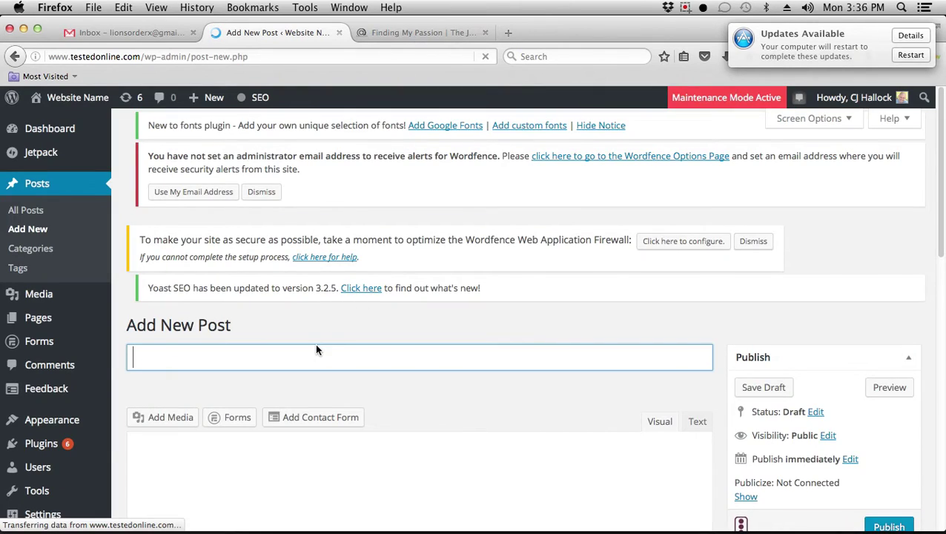
type("St")
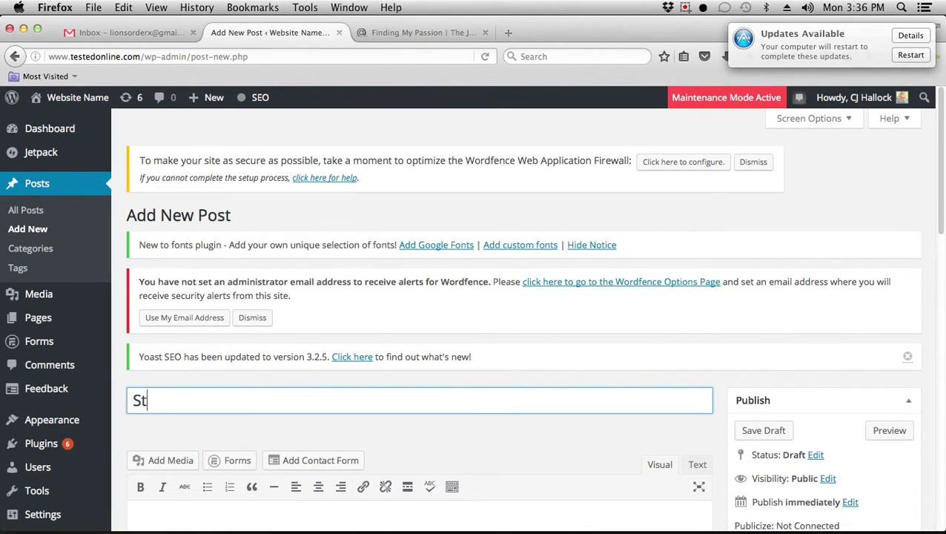
type("uff and things")
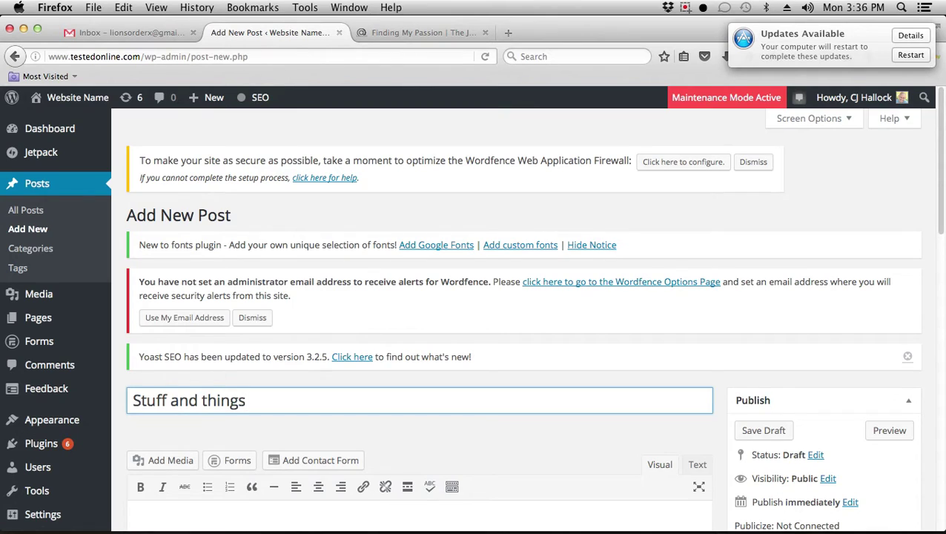
scroll(282, 405, "down", 3)
left_click(283, 405)
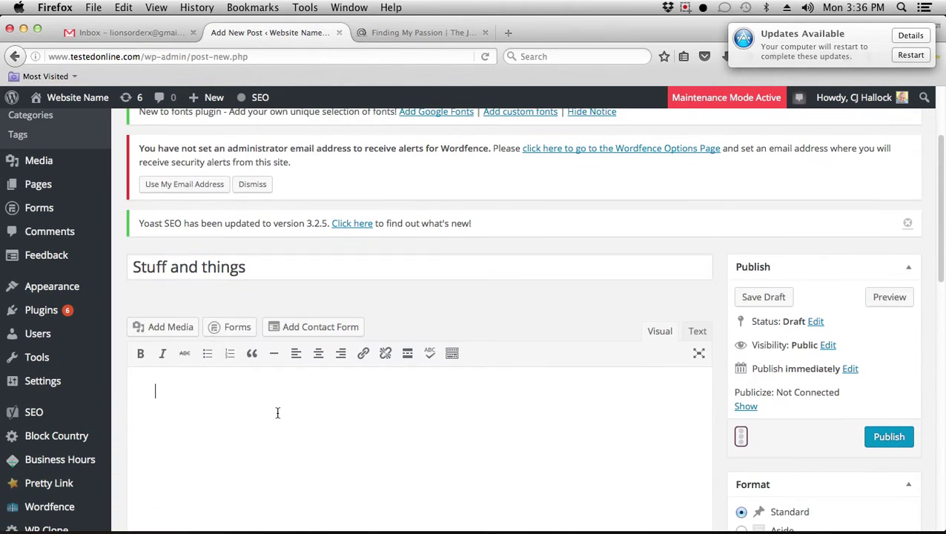
type("content")
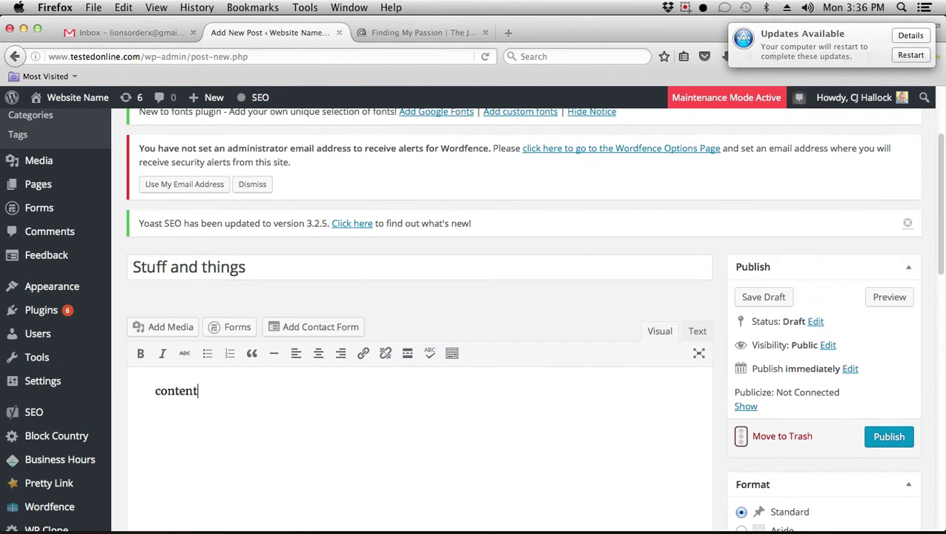
left_click(888, 437)
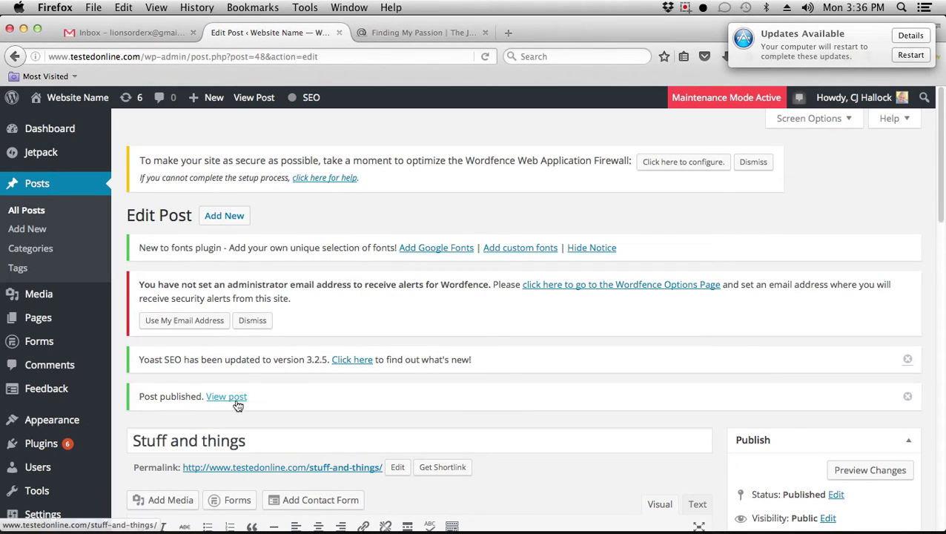
View the published post on the site and check the author box below its content
left_click(221, 398)
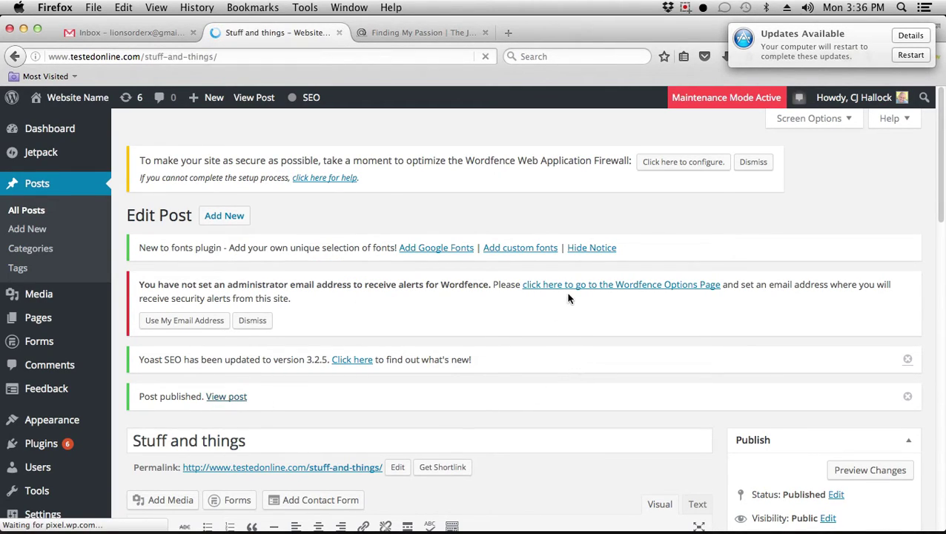
scroll(561, 298, "down", 3)
scroll(561, 297, "down", 1)
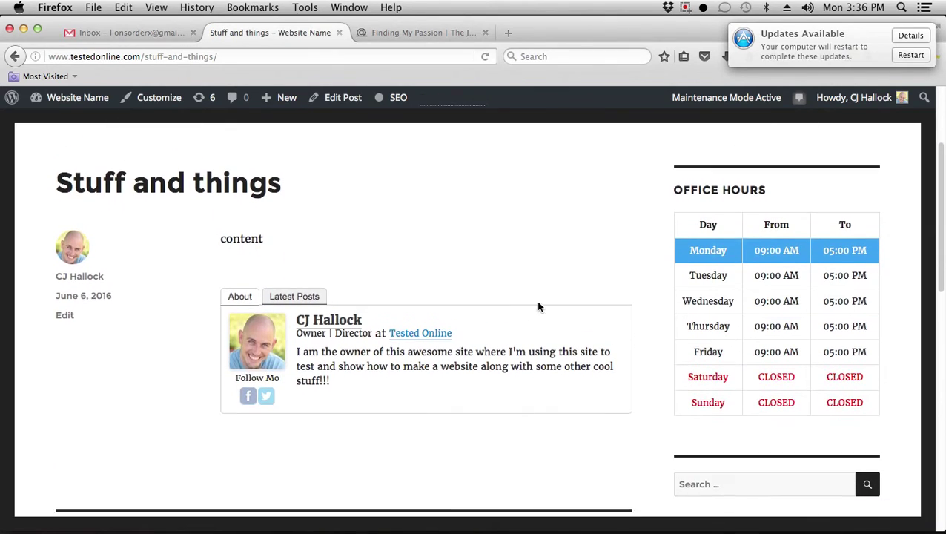